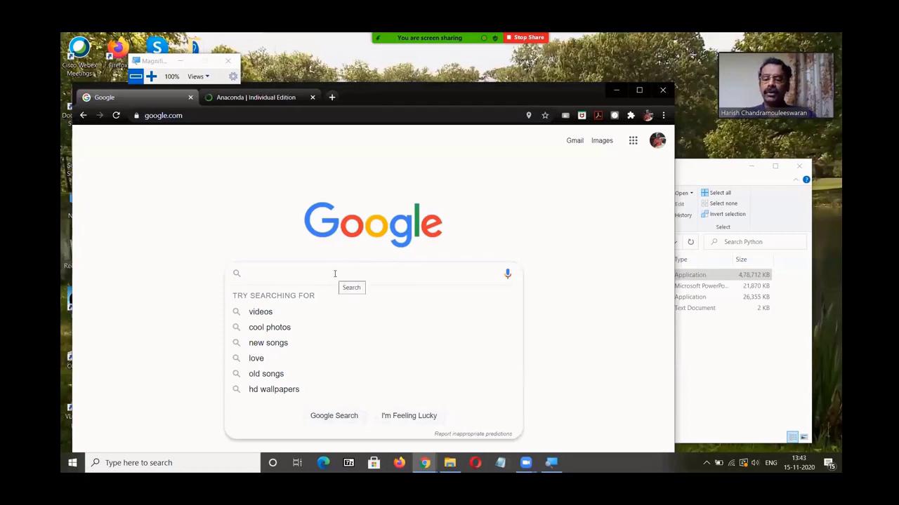
Step: Search the web for anaconda3 download
{"action": "type", "text": "an"}
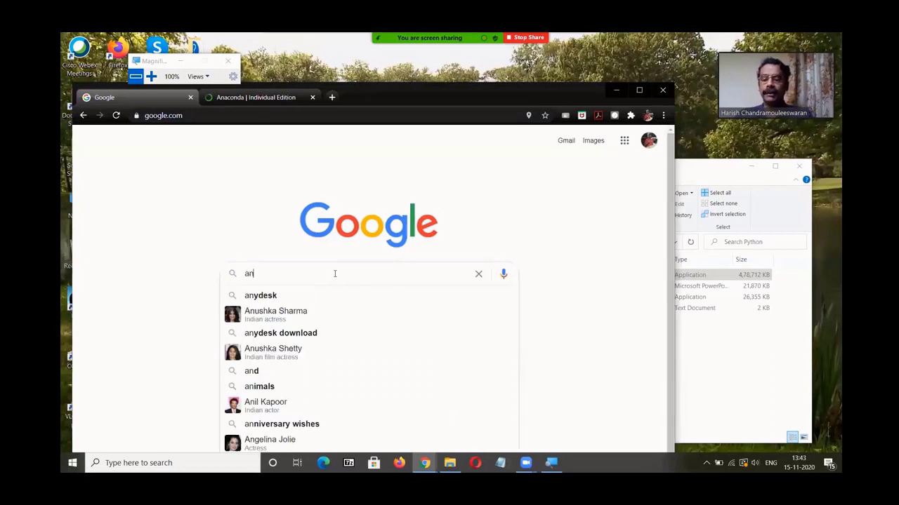
{"action": "type", "text": "aconda3 dow"}
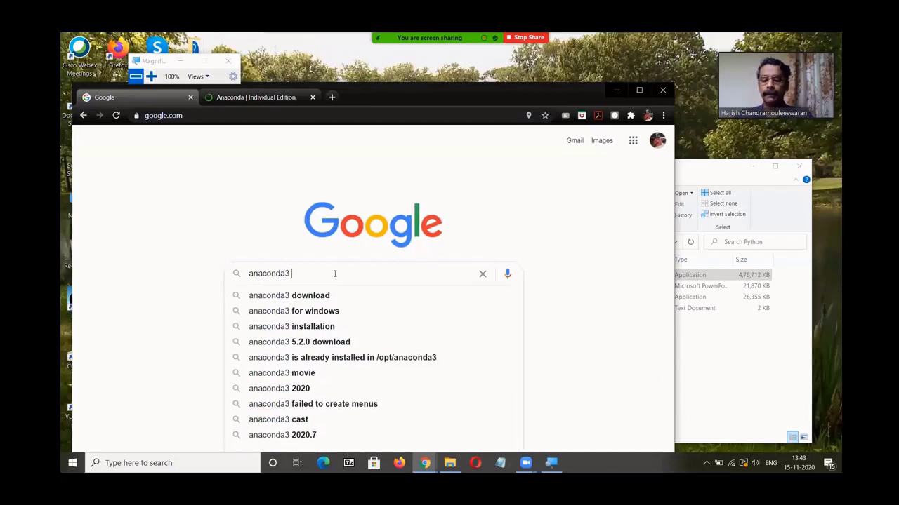
{"action": "key", "text": "BackSpace"}
{"action": "type", "text": "wnload"}
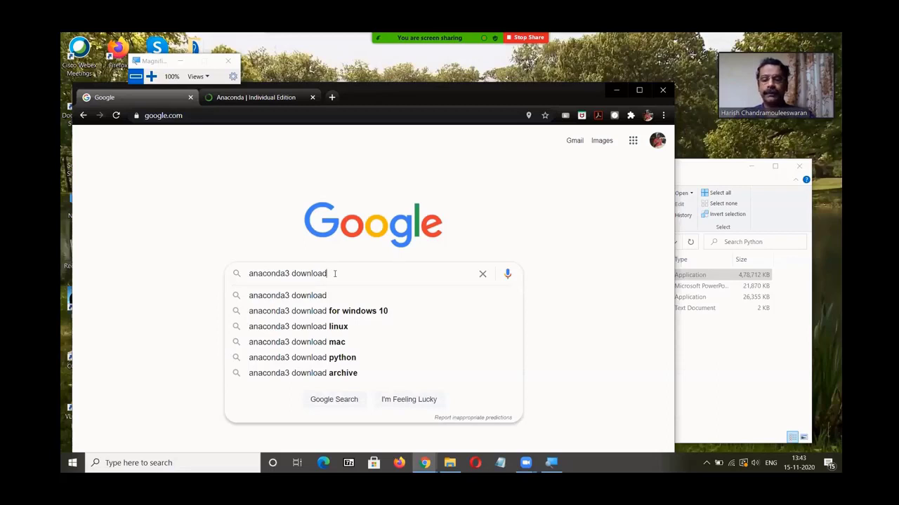
{"action": "key", "text": "Return"}
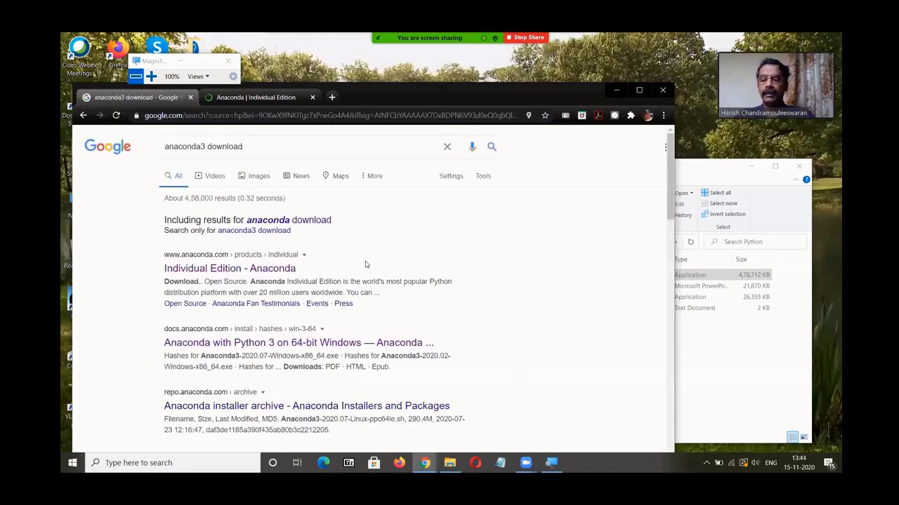
Step: Open the Individual Edition - Anaconda result in a new tab and switch to that tab
{"action": "right_click", "coordinate": [278, 274]}
{"action": "left_click", "coordinate": [297, 279]}
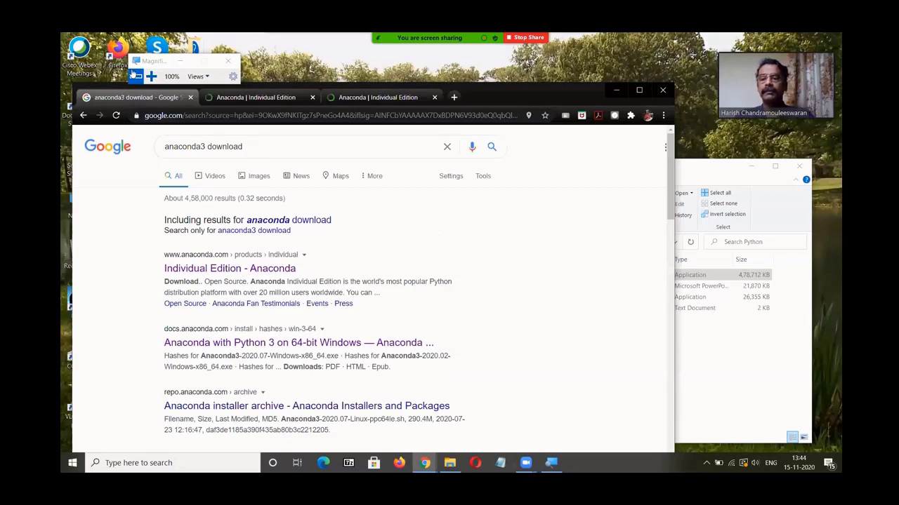
{"action": "left_click", "coordinate": [231, 98]}
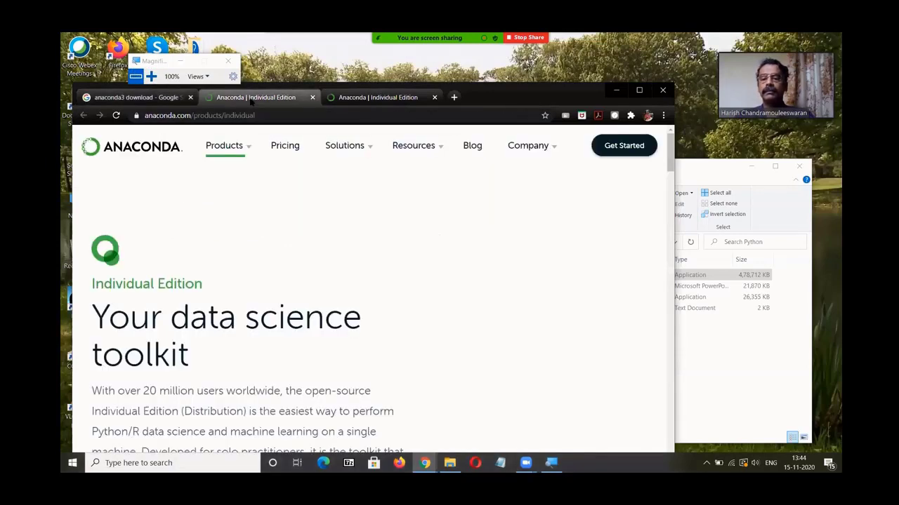
Step: Magnify the screen to examine the Anaconda page address, then return the magnifier to 100%
{"action": "left_click", "coordinate": [151, 78]}
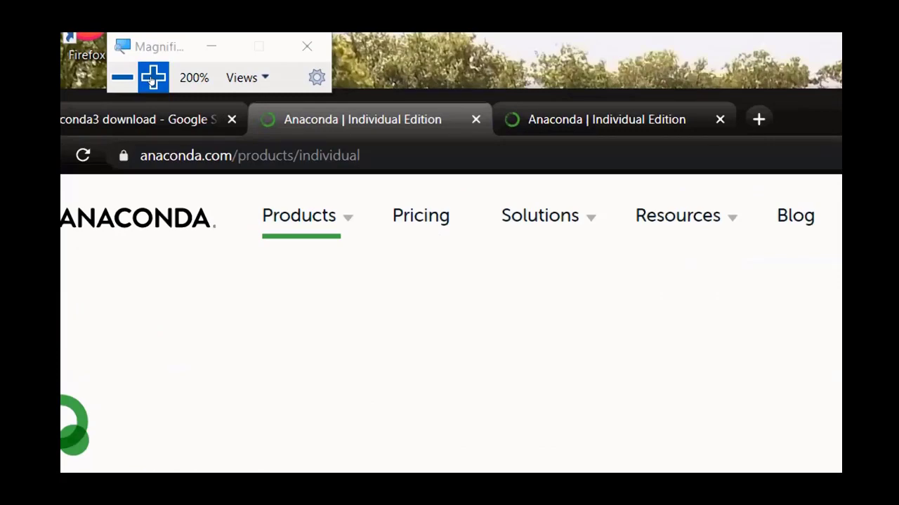
{"action": "left_click", "coordinate": [151, 77]}
{"action": "left_click", "coordinate": [341, 155]}
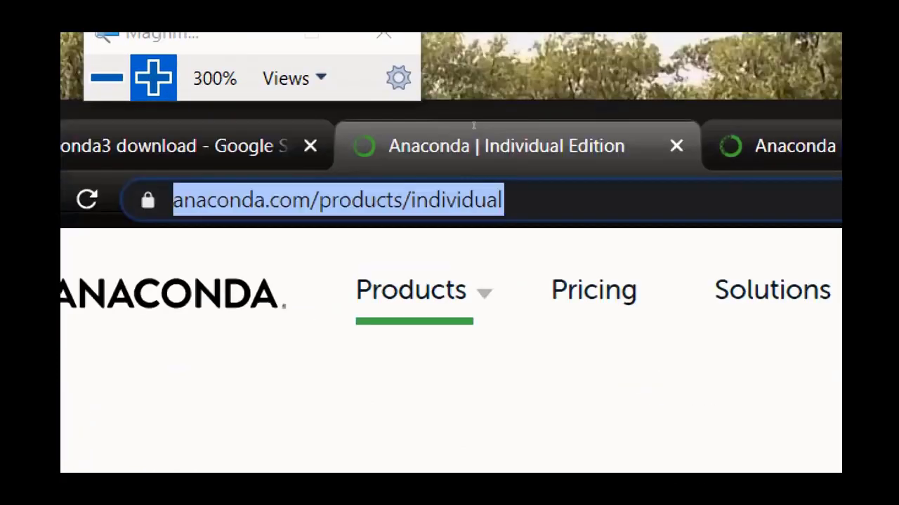
{"action": "left_click", "coordinate": [477, 122]}
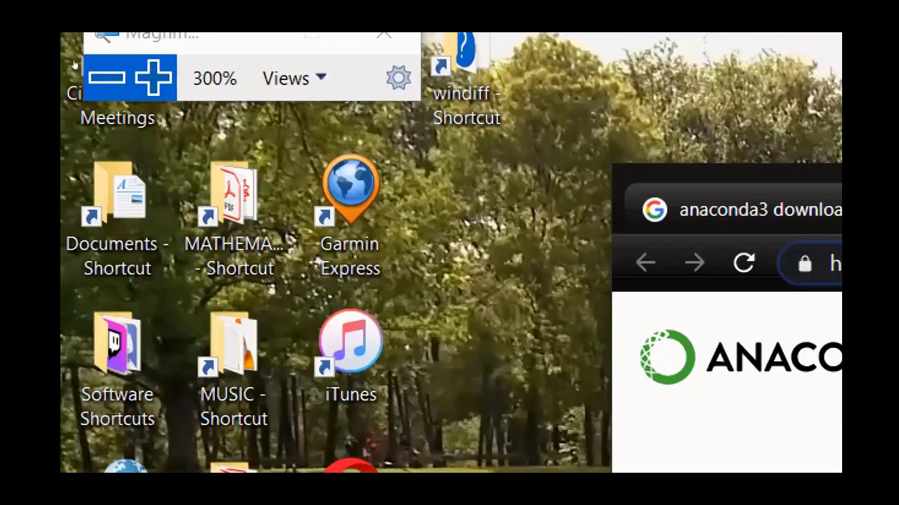
{"action": "left_click", "coordinate": [104, 78]}
{"action": "left_click", "coordinate": [92, 76]}
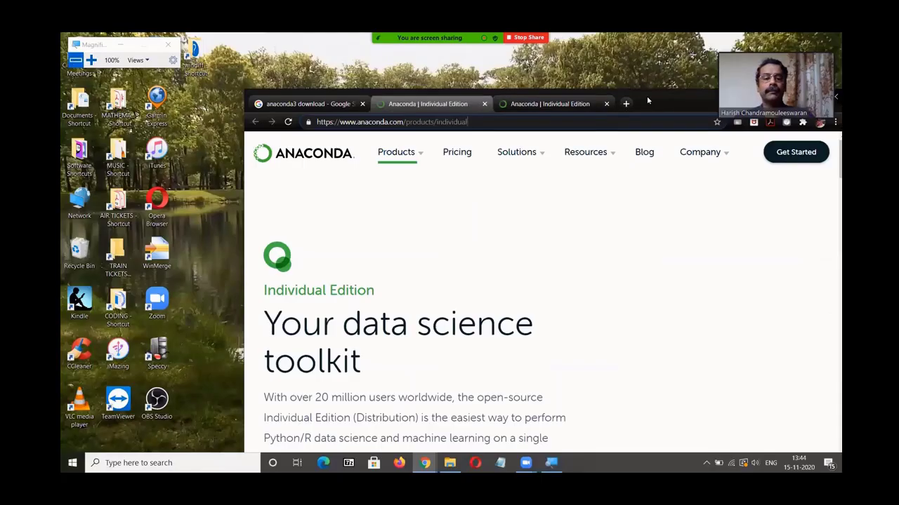
Step: Move the browser window and scroll the Anaconda page down to the Anaconda Installers section
{"action": "left_click_drag", "start_coordinate": [647, 95], "coordinate": [524, 72]}
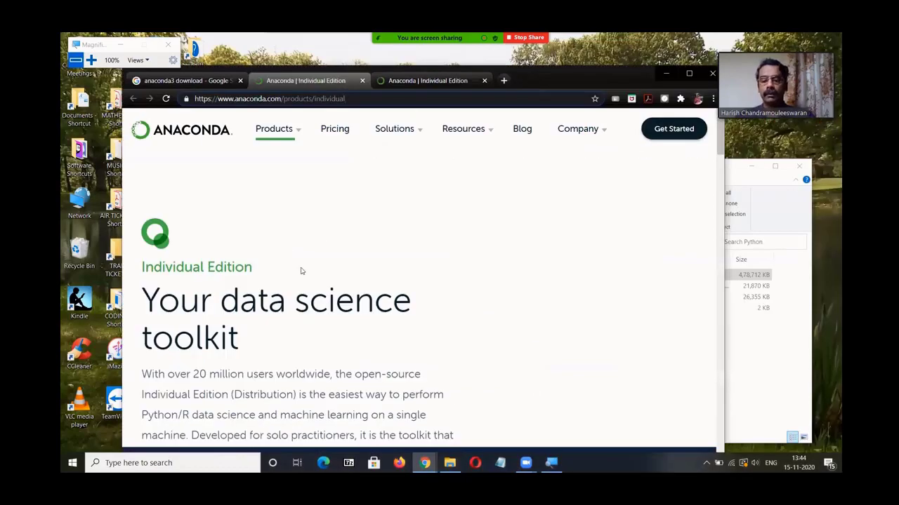
{"action": "scroll", "coordinate": [320, 231], "scroll_direction": "down", "scroll_amount": 5}
{"action": "scroll", "coordinate": [320, 221], "scroll_direction": "down", "scroll_amount": 14}
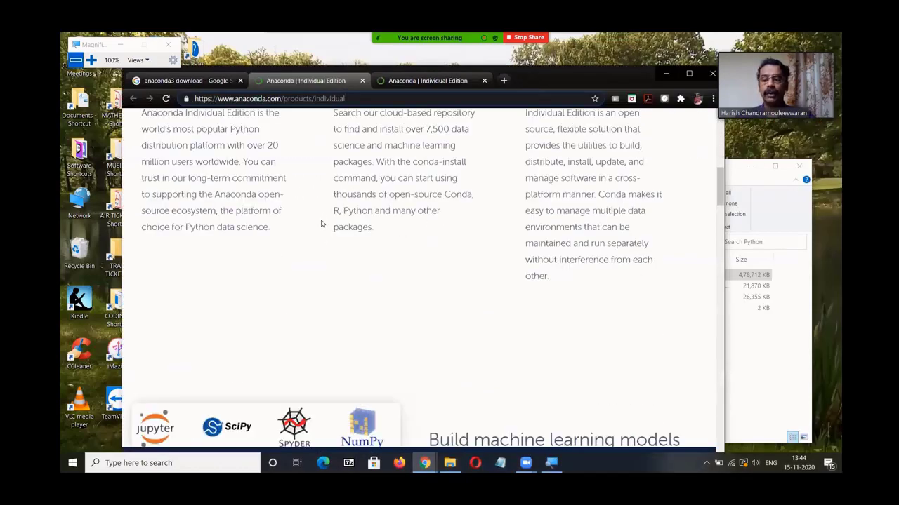
{"action": "scroll", "coordinate": [321, 228], "scroll_direction": "down", "scroll_amount": 11}
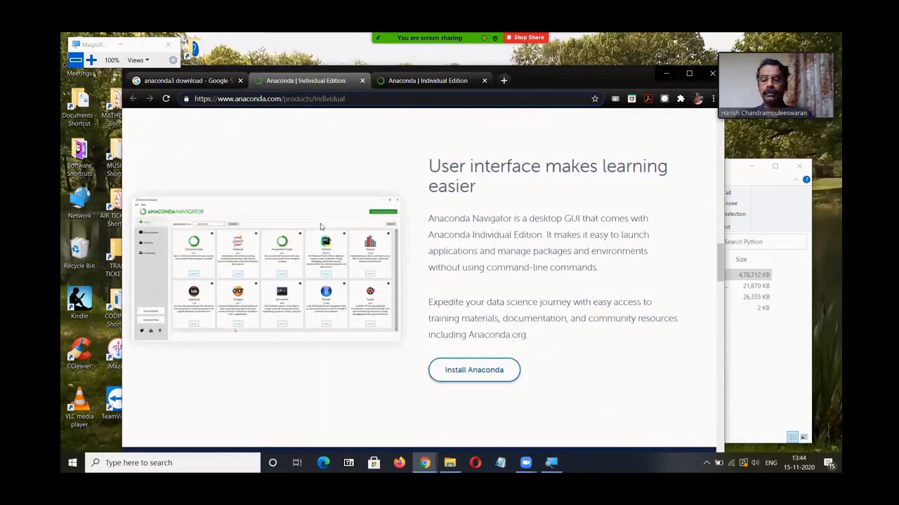
{"action": "scroll", "coordinate": [320, 231], "scroll_direction": "down", "scroll_amount": 10}
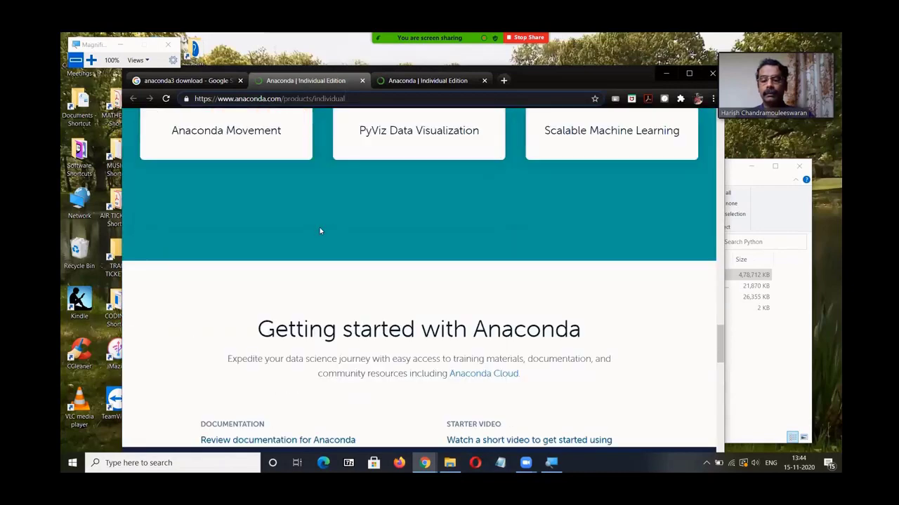
{"action": "scroll", "coordinate": [320, 232], "scroll_direction": "down", "scroll_amount": 2}
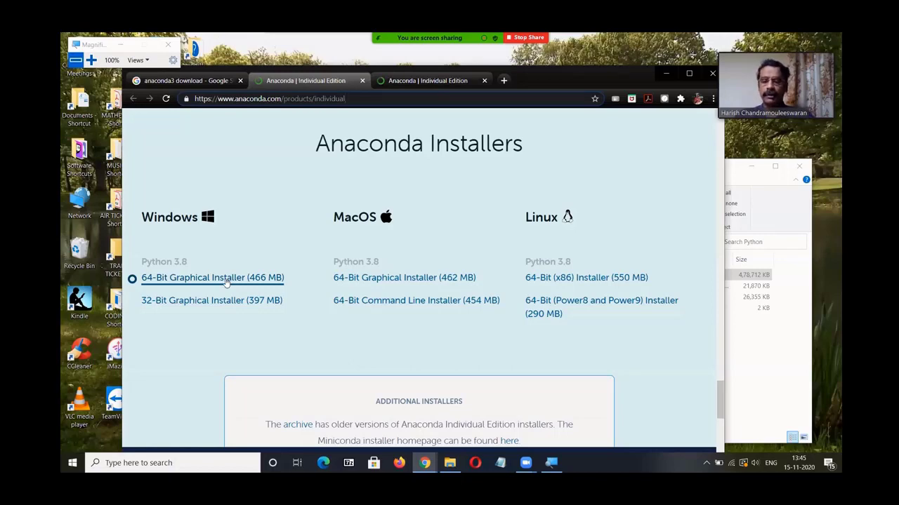
Step: Launch the downloaded Anaconda3-2020.07-Windows-x86_64 installer from the Python folder
{"action": "left_click", "coordinate": [768, 331]}
{"action": "left_click", "coordinate": [677, 330]}
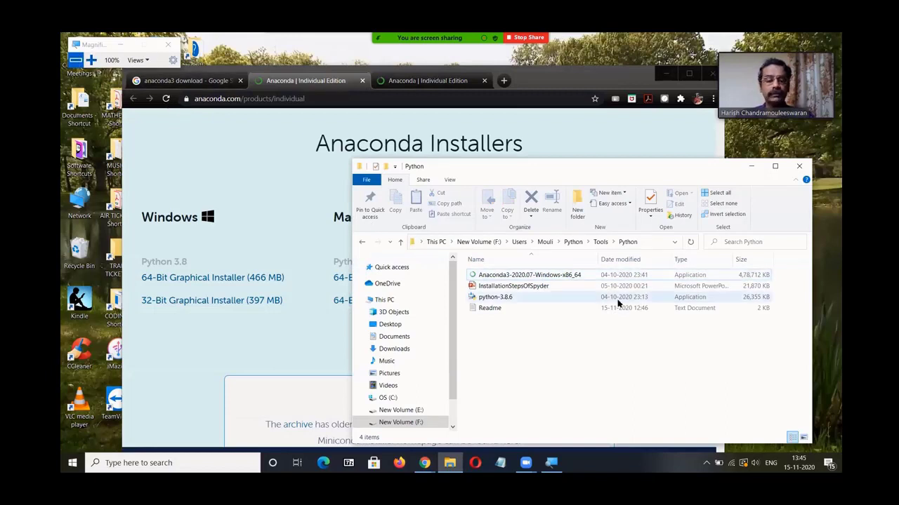
{"action": "left_click", "coordinate": [546, 276]}
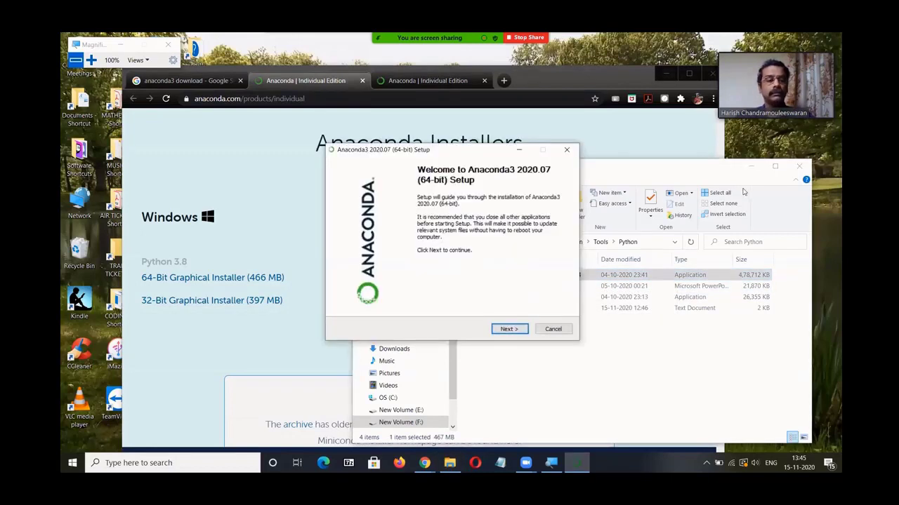
Step: Minimize the file explorer and browser windows so only the Anaconda3 setup wizard remains on the desktop
{"action": "left_click", "coordinate": [751, 166]}
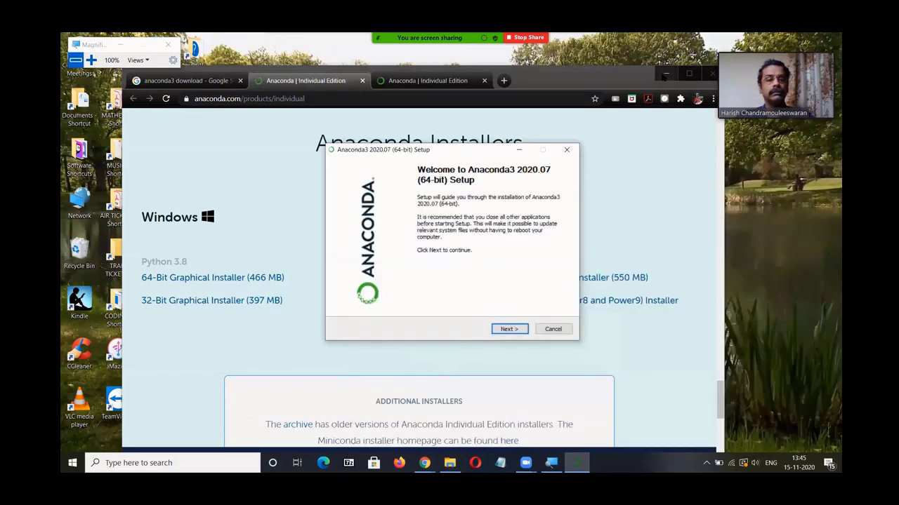
{"action": "left_click", "coordinate": [664, 75]}
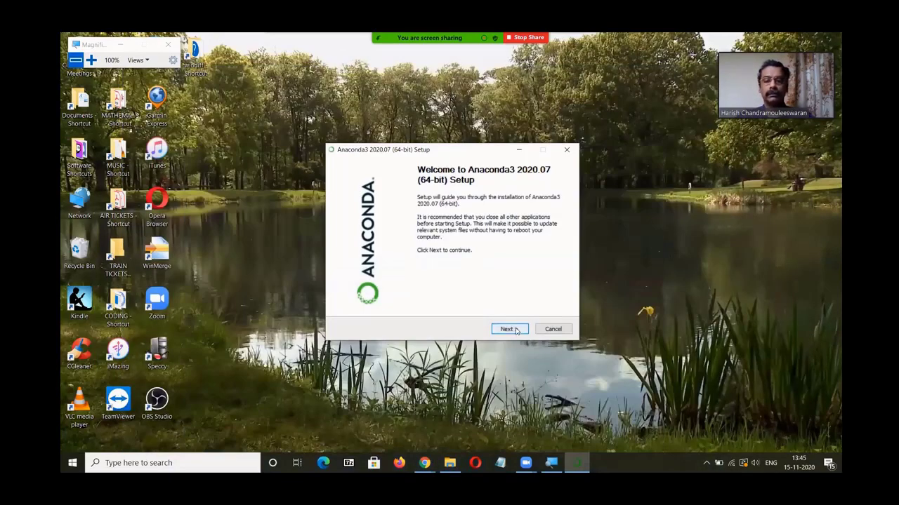
{"action": "left_click", "coordinate": [91, 60]}
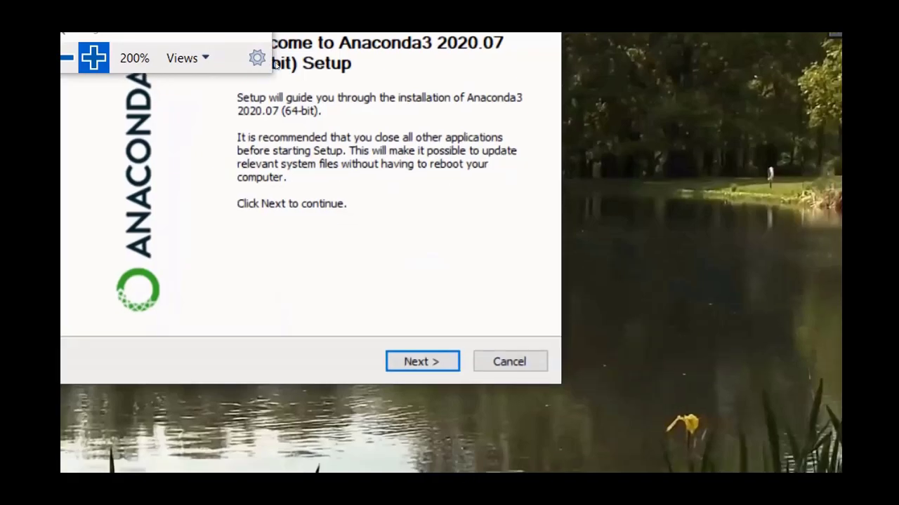
{"action": "key", "text": "super+minus"}
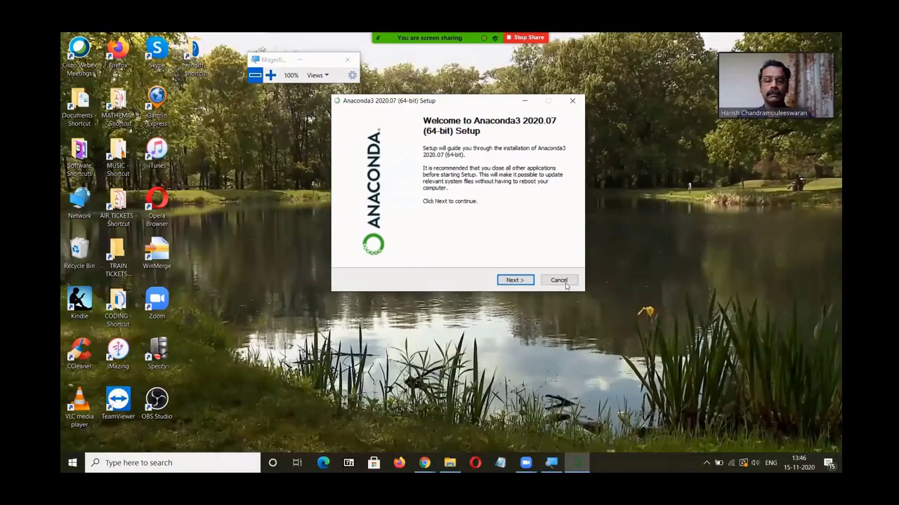
Step: Continue past the setup welcome page and accept the license agreement
{"action": "left_click", "coordinate": [522, 281]}
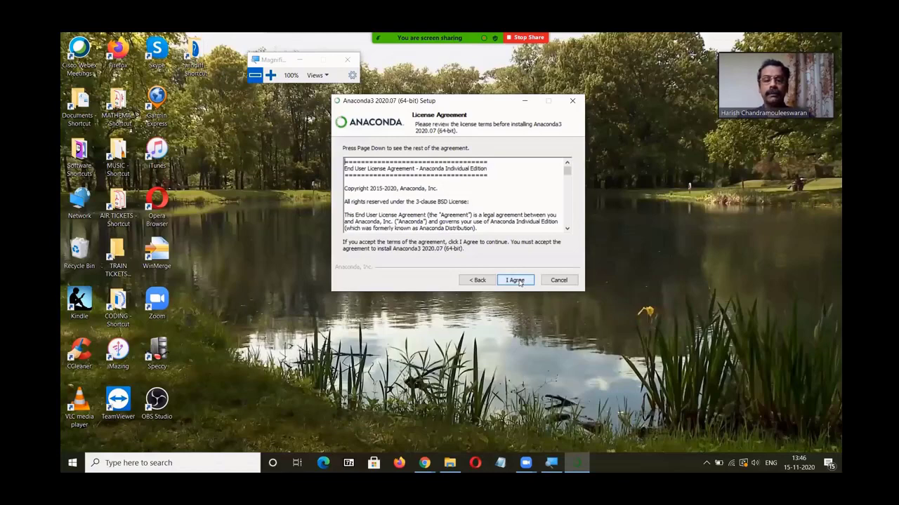
{"action": "left_click", "coordinate": [519, 282]}
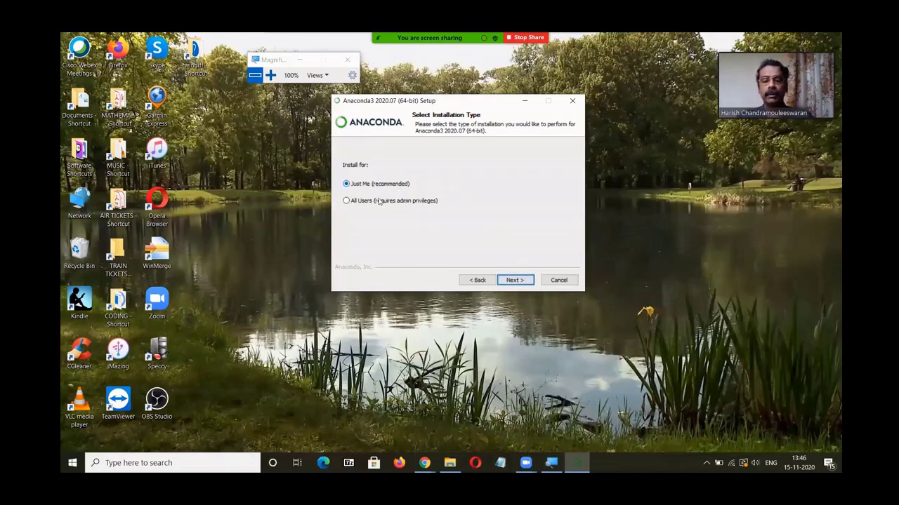
Step: Install for All Users and keep the destination folder C:\ProgramData\Anaconda3
{"action": "left_click", "coordinate": [346, 202]}
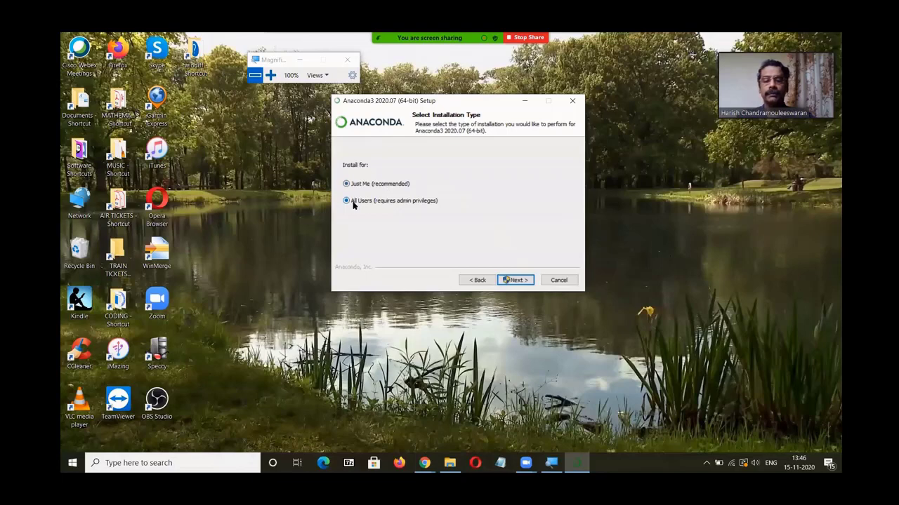
{"action": "left_click", "coordinate": [523, 281]}
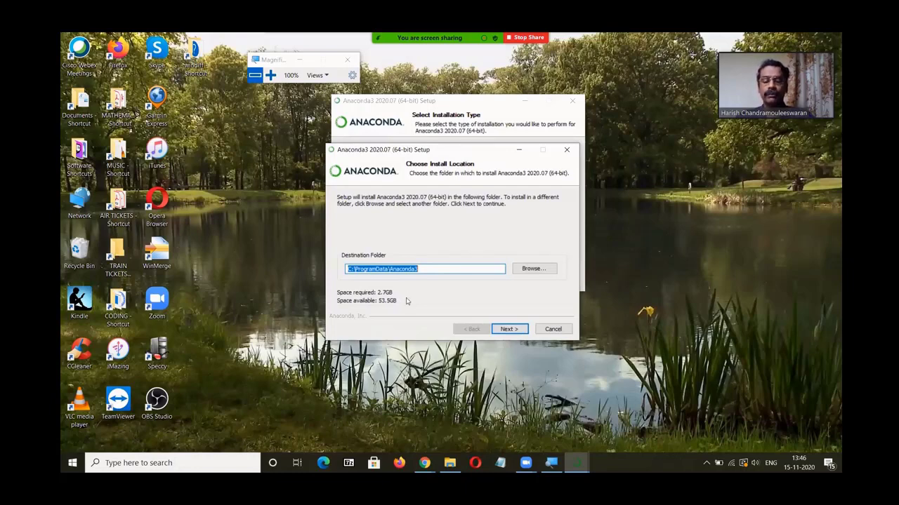
{"action": "left_click", "coordinate": [513, 330]}
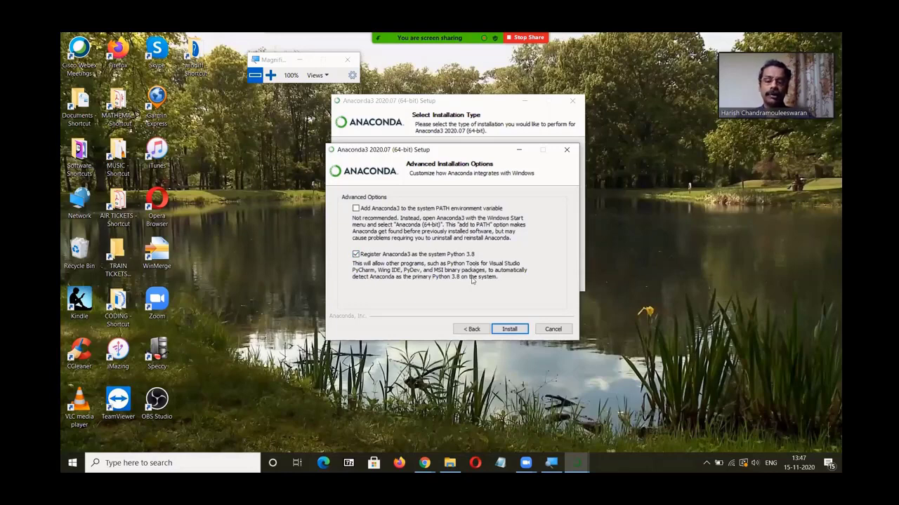
Step: Start the installation with the default advanced options and finish the setup wizard
{"action": "left_click", "coordinate": [509, 329]}
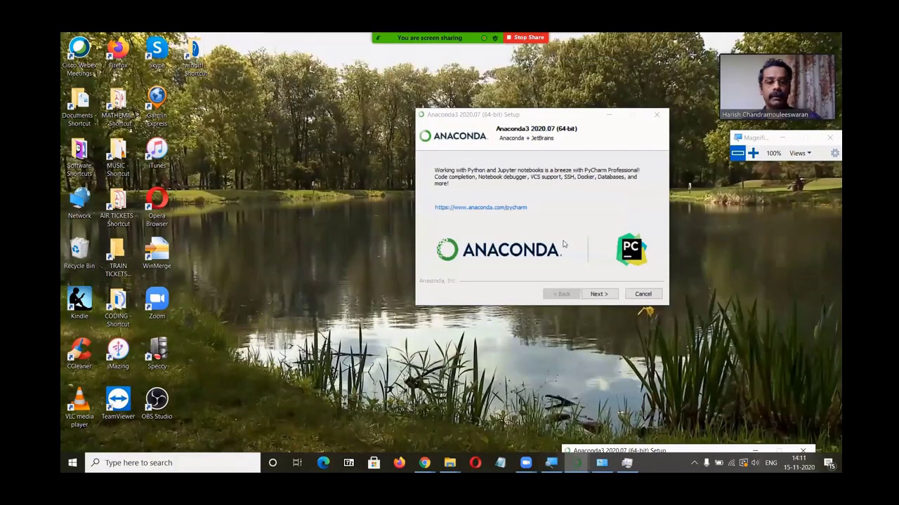
{"action": "left_click", "coordinate": [600, 295]}
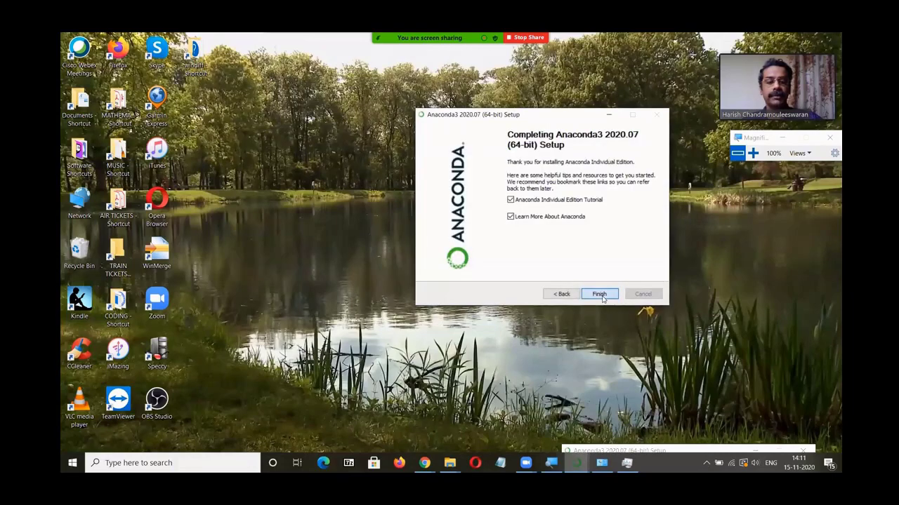
{"action": "left_click", "coordinate": [600, 295]}
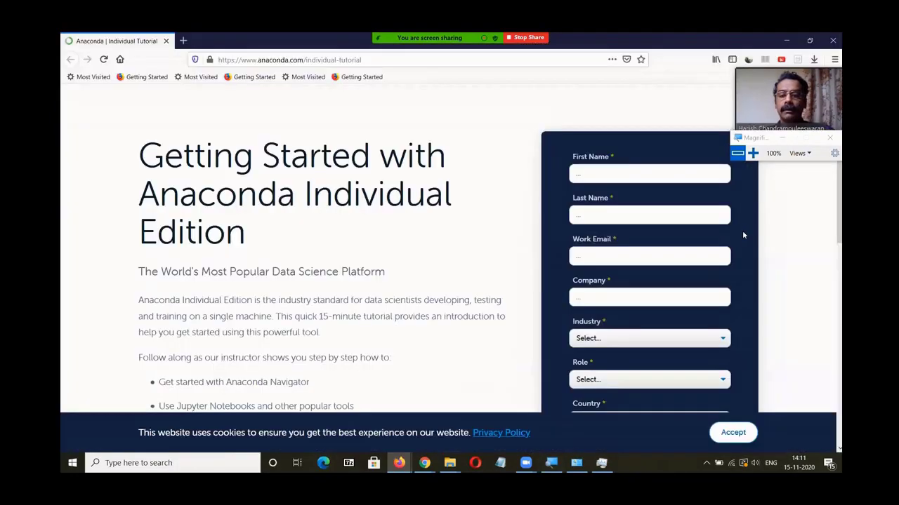
Step: Fill in and submit the tutorial registration form, then minimize the browser window
{"action": "left_click", "coordinate": [627, 172]}
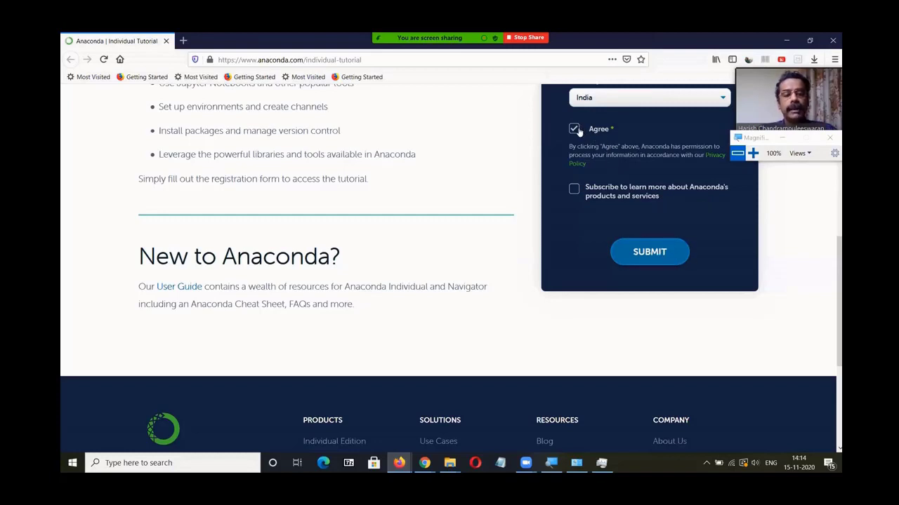
{"action": "left_click", "coordinate": [652, 252]}
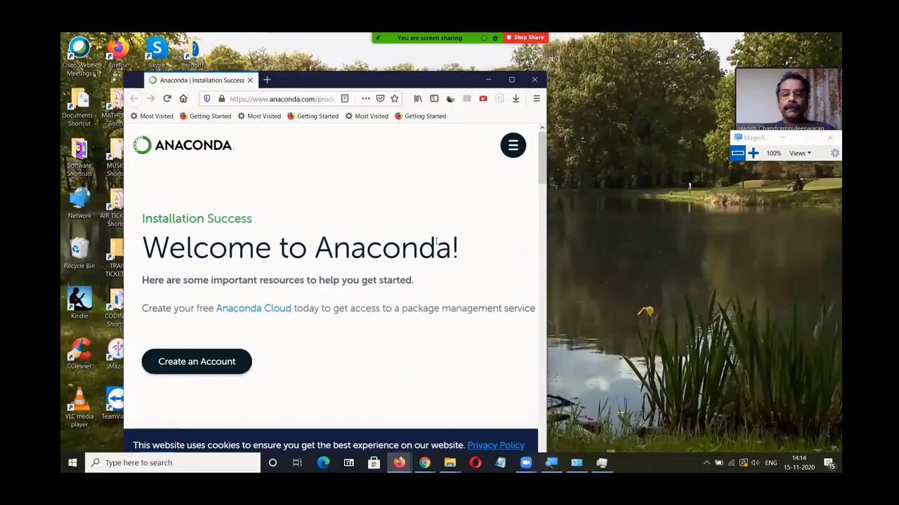
{"action": "left_click", "coordinate": [487, 80]}
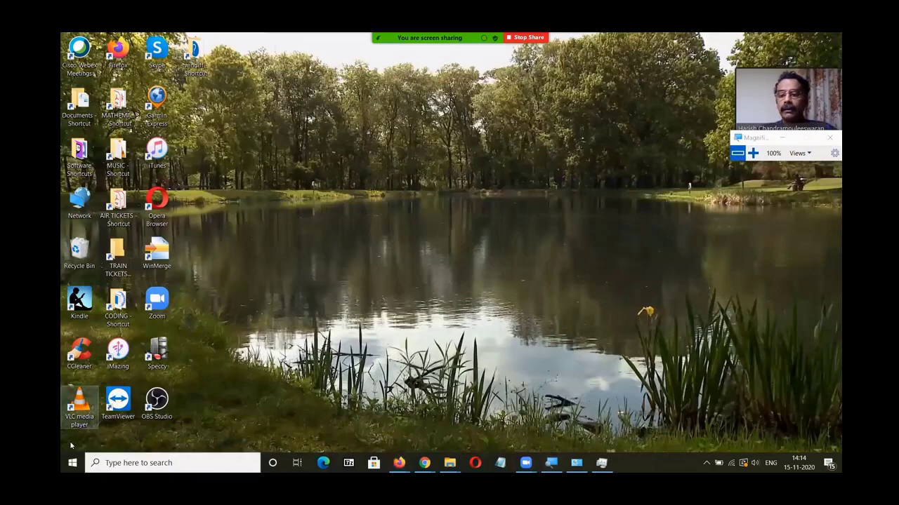
Step: Search Windows for anacon and launch Anaconda Navigator (Anaconda3)
{"action": "left_click", "coordinate": [141, 462]}
{"action": "type", "text": "anacon"}
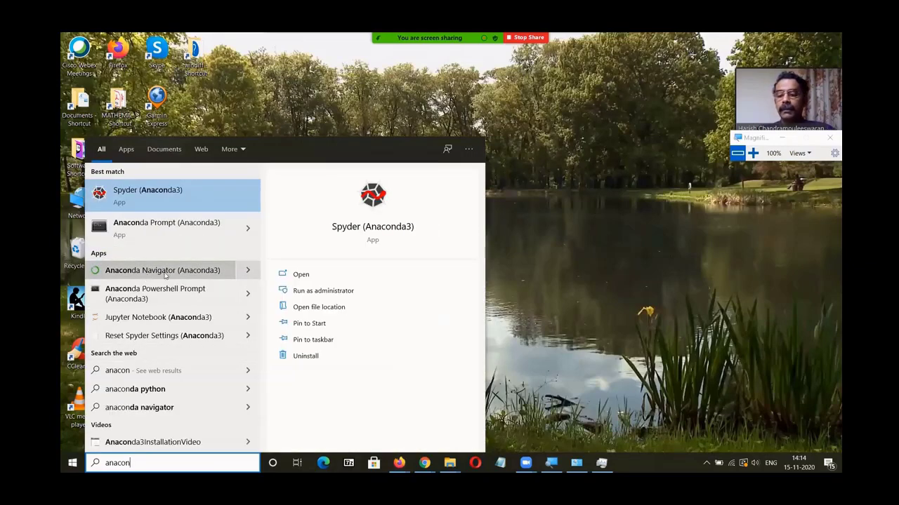
{"action": "left_click", "coordinate": [205, 272]}
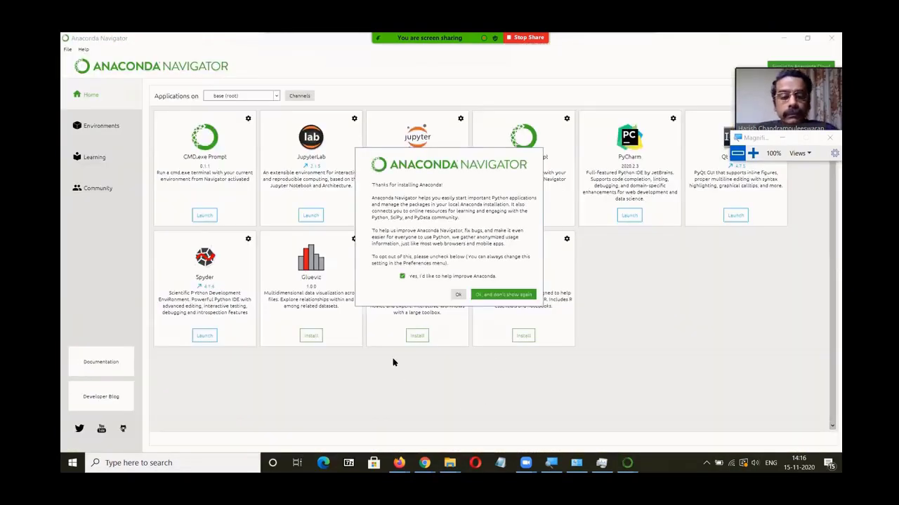
{"action": "key", "text": "super+plus"}
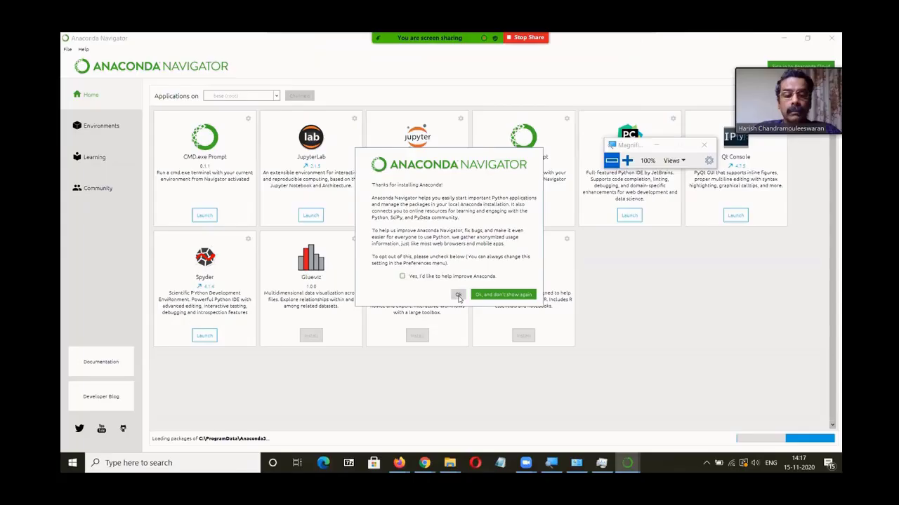
Step: Dismiss the Navigator welcome message and postpone the Anaconda Navigator 1.10.0 update
{"action": "left_click", "coordinate": [457, 296]}
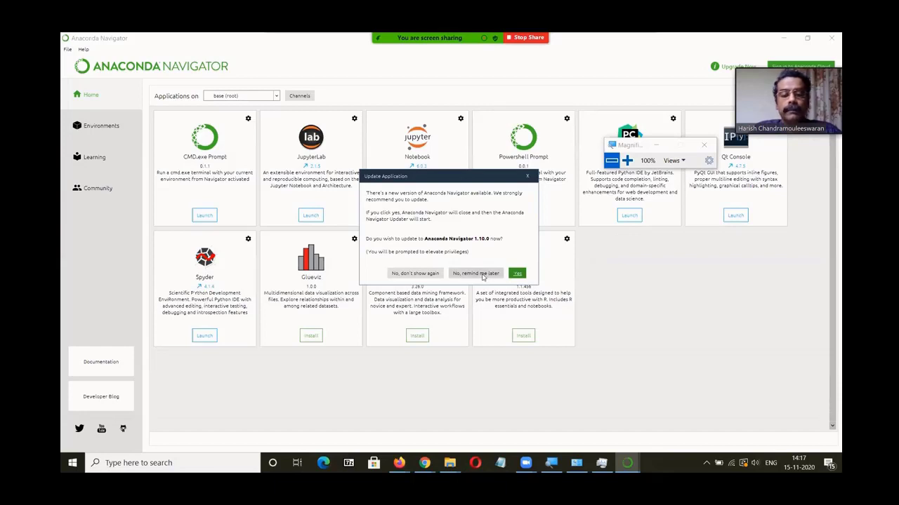
{"action": "left_click", "coordinate": [482, 275]}
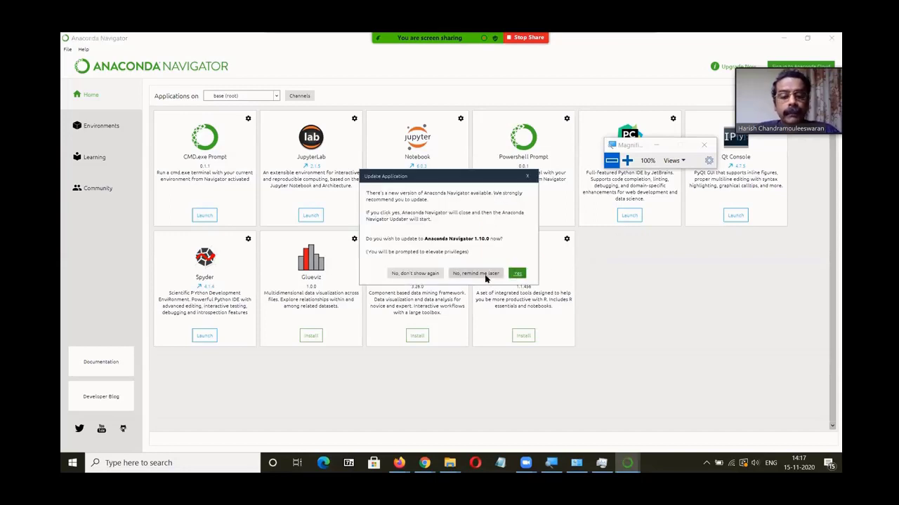
{"action": "left_click", "coordinate": [484, 276]}
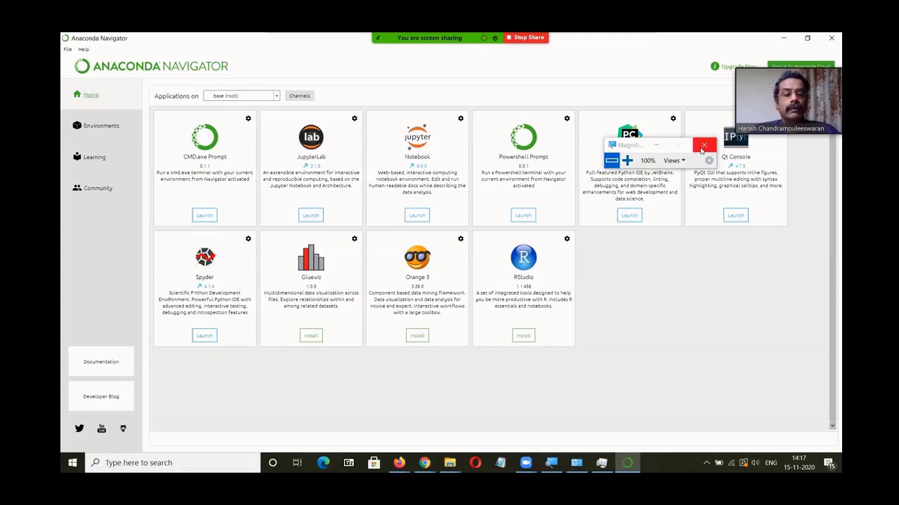
{"action": "left_click", "coordinate": [701, 147]}
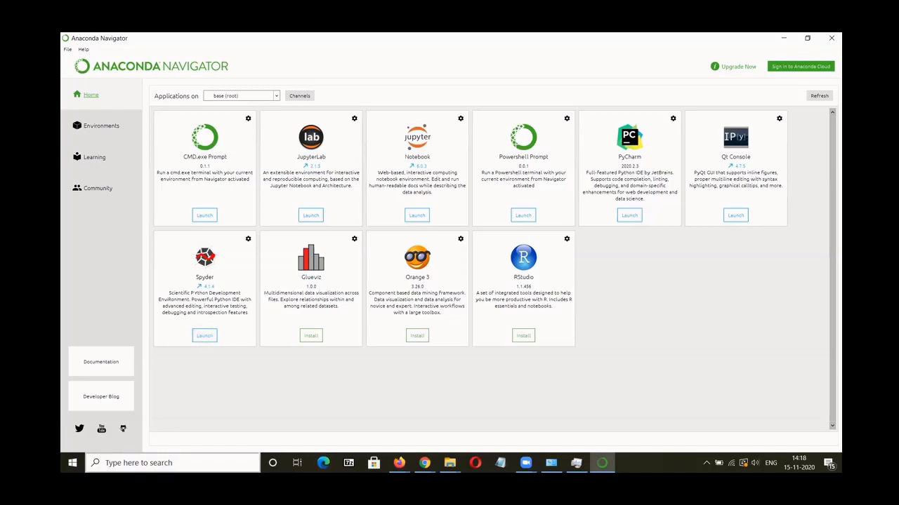
{"action": "left_click", "coordinate": [140, 463]}
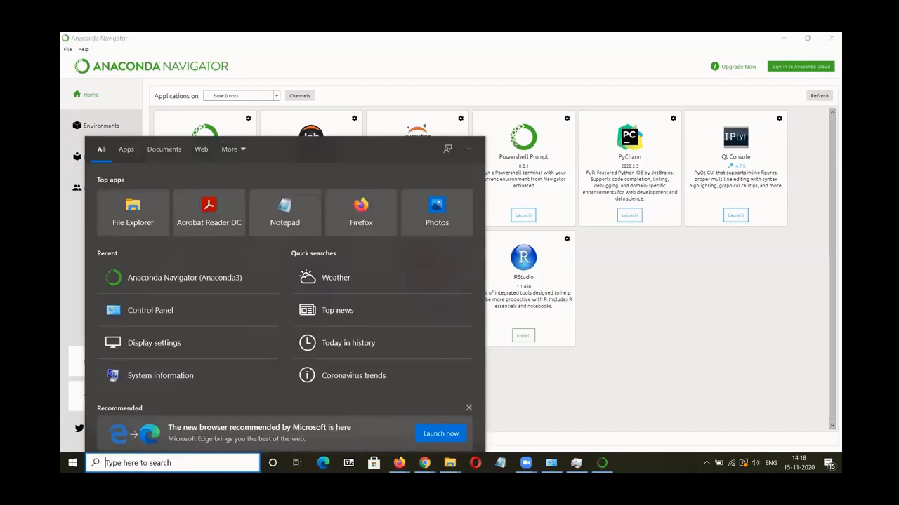
{"action": "type", "text": "spyd"}
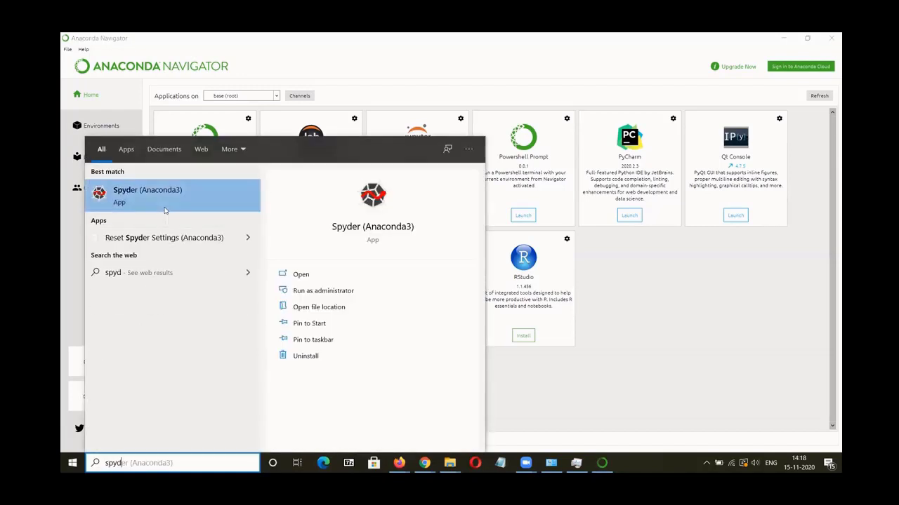
{"action": "left_click", "coordinate": [671, 333]}
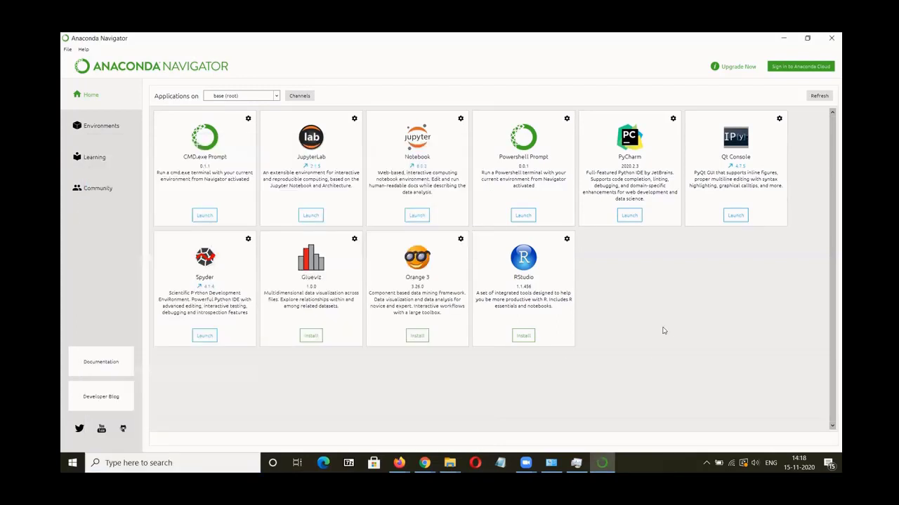
Step: Launch Spyder from Anaconda Navigator and dismiss the Spyder 4.1.5 update notice
{"action": "left_click", "coordinate": [204, 337]}
{"action": "left_click", "coordinate": [782, 40]}
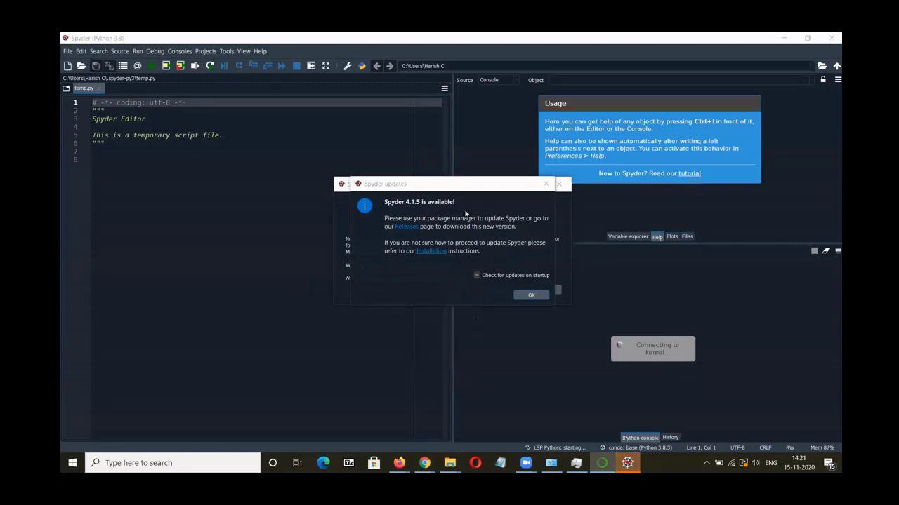
{"action": "left_click", "coordinate": [530, 296]}
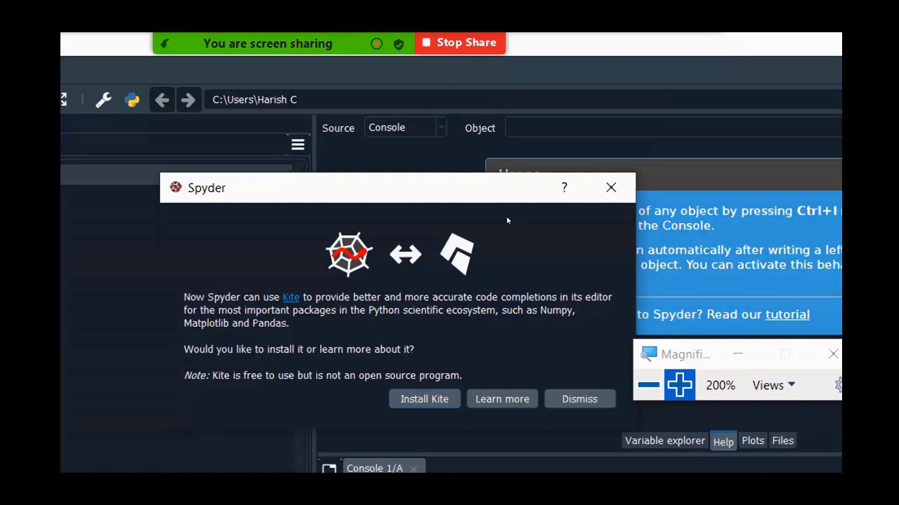
Step: Accept Spyder's offer to install Kite and close the Kite installer download notice
{"action": "key", "text": "Return"}
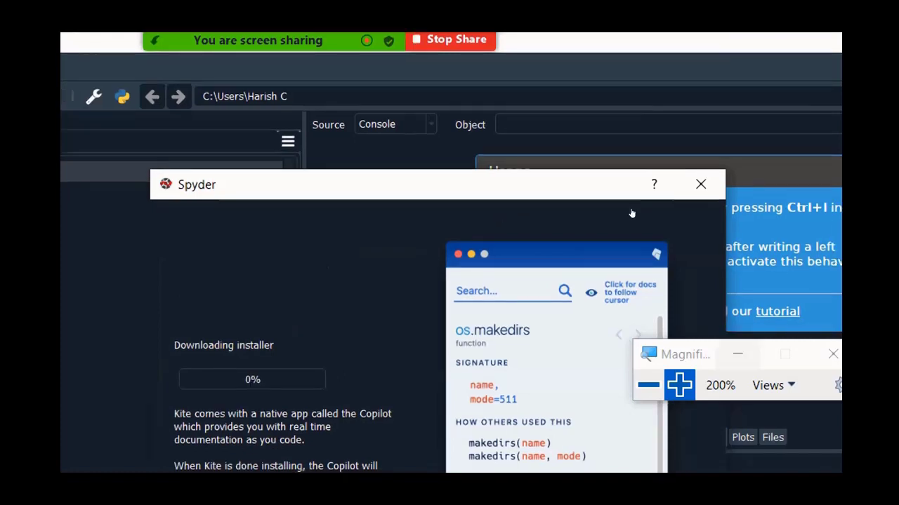
{"action": "key", "text": "super+minus"}
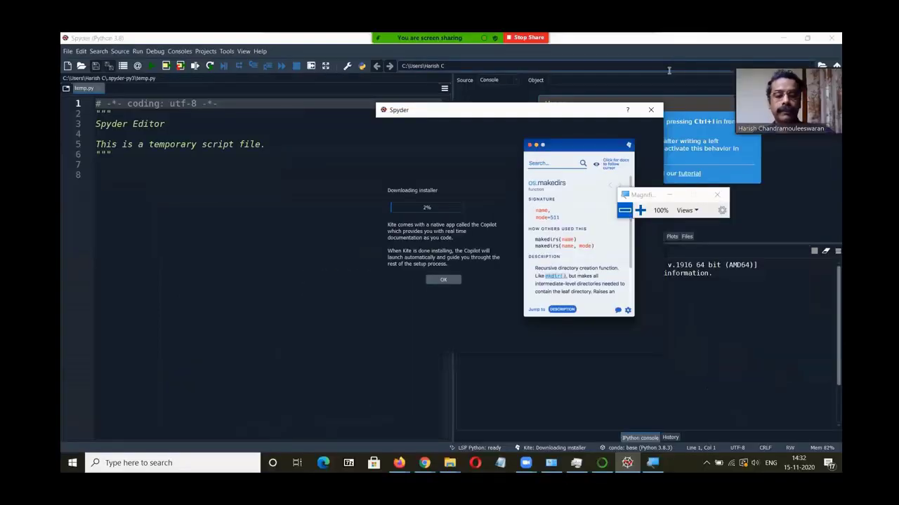
{"action": "key", "text": "super+plus"}
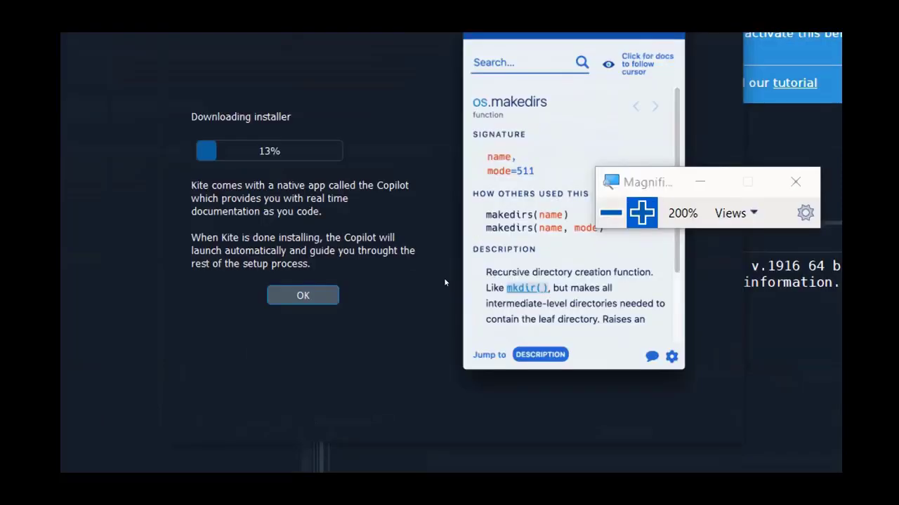
{"action": "key", "text": "Return"}
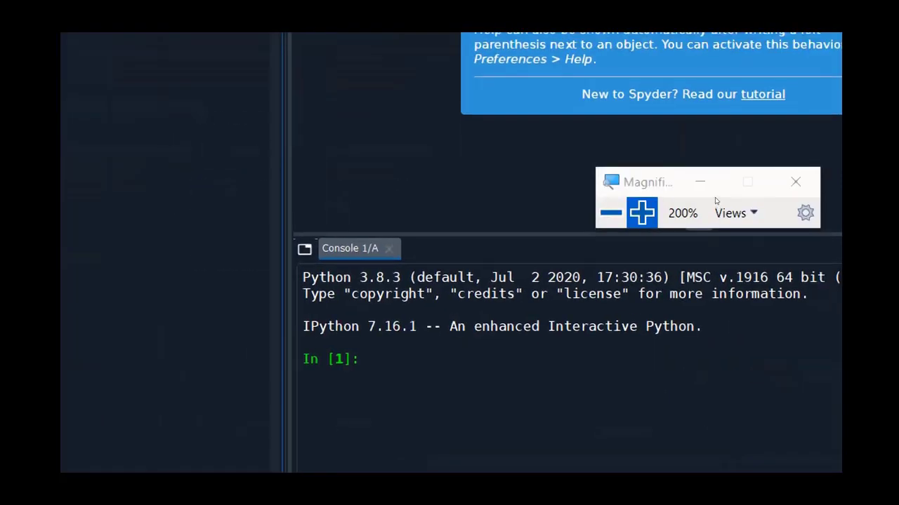
{"action": "left_click", "coordinate": [611, 225]}
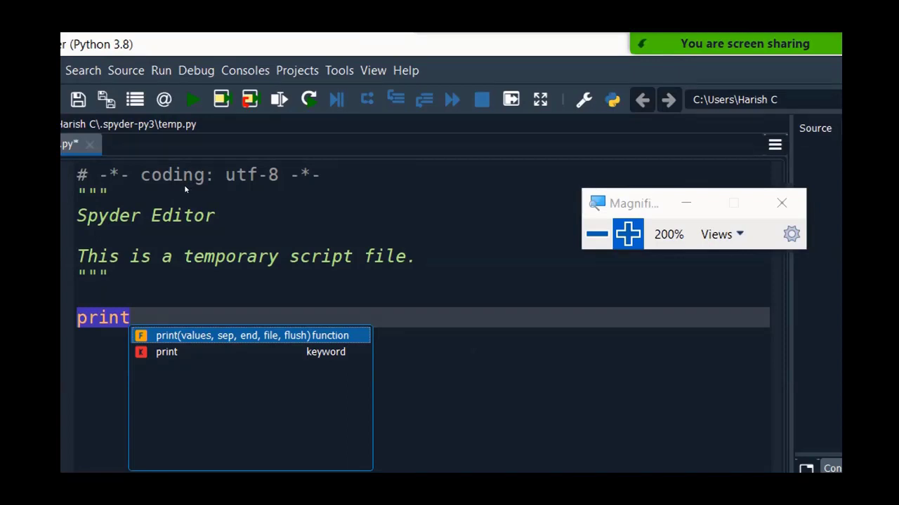
{"action": "left_click", "coordinate": [597, 234]}
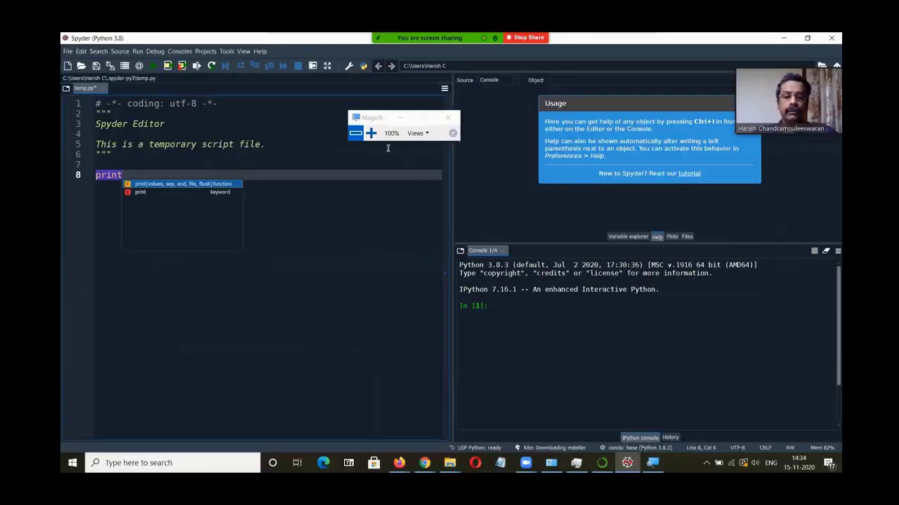
{"action": "left_click", "coordinate": [371, 134]}
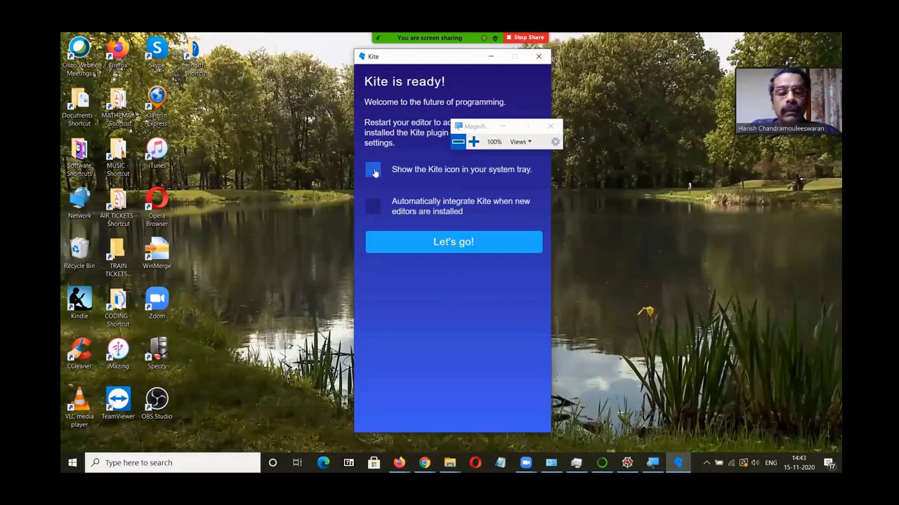
Step: Enable both Kite options, the system tray icon and automatic editor integration, and finish Kite setup
{"action": "left_click", "coordinate": [376, 210]}
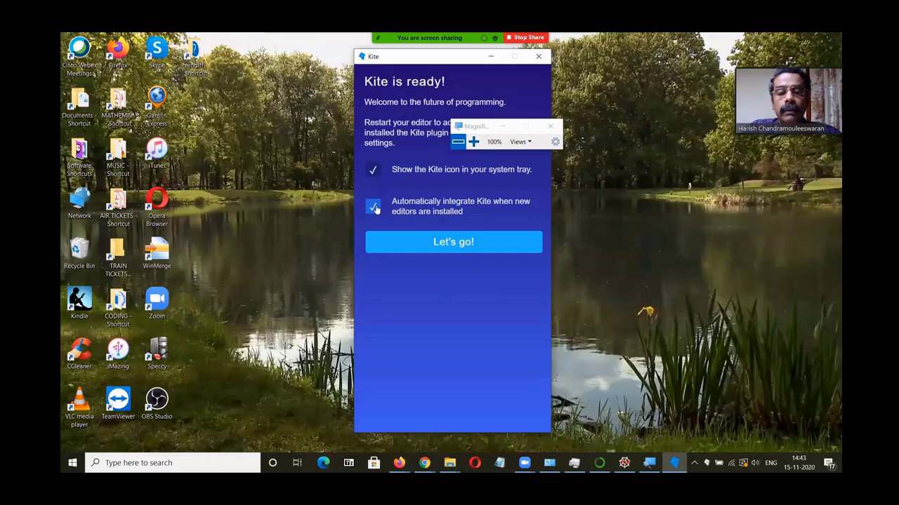
{"action": "left_click", "coordinate": [445, 243]}
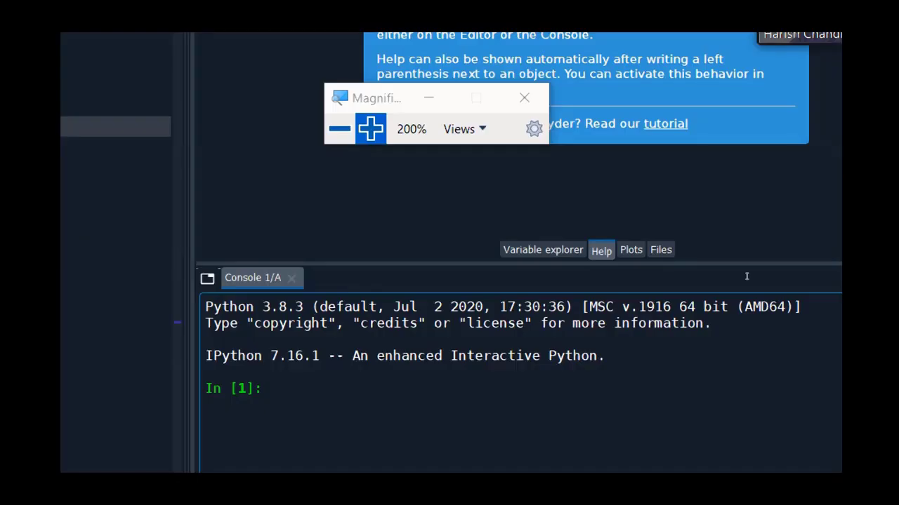
{"action": "key", "text": "super+minus"}
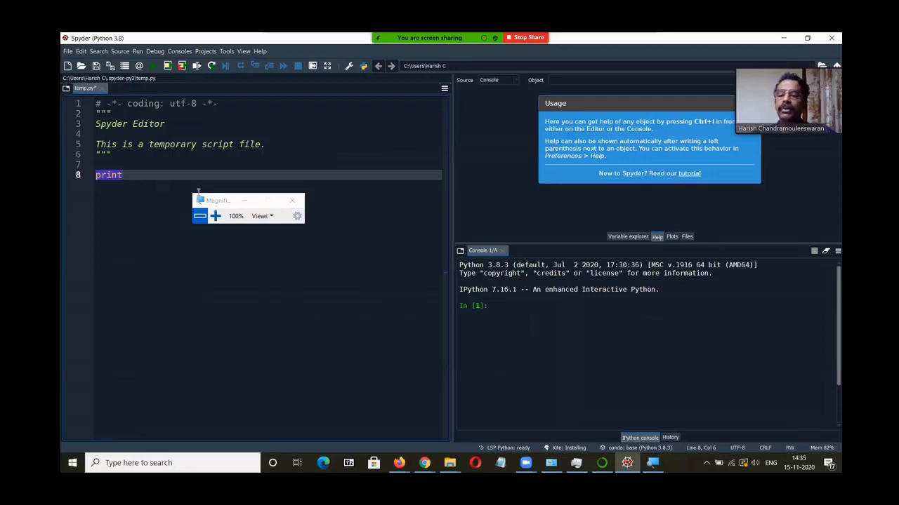
{"action": "left_click_drag", "start_coordinate": [217, 201], "coordinate": [633, 323]}
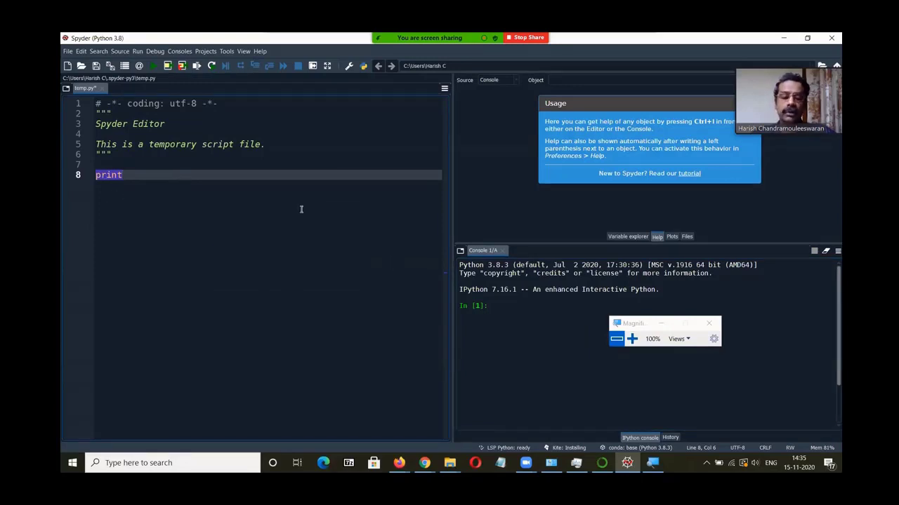
{"action": "left_click", "coordinate": [496, 330]}
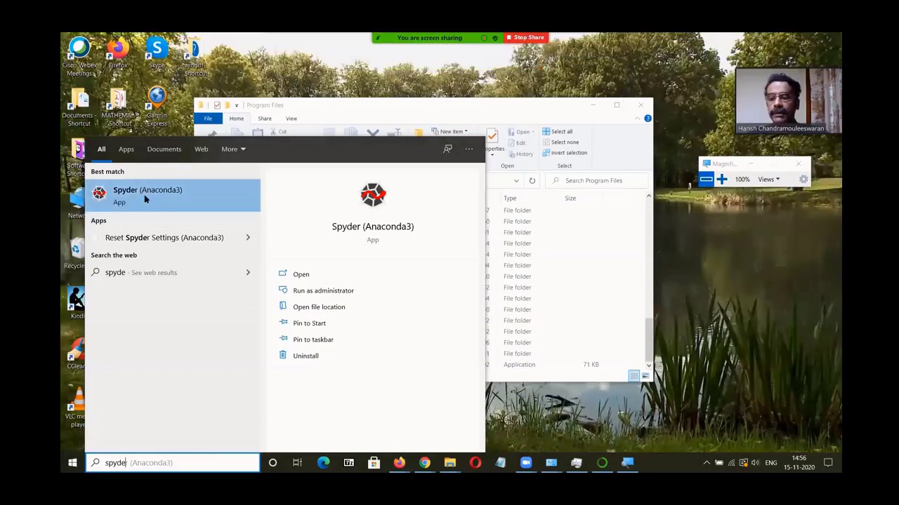
Step: Open Spyder (Anaconda3) from Windows search and write print('Hello World') on a new line of temp.py
{"action": "left_click", "coordinate": [127, 203]}
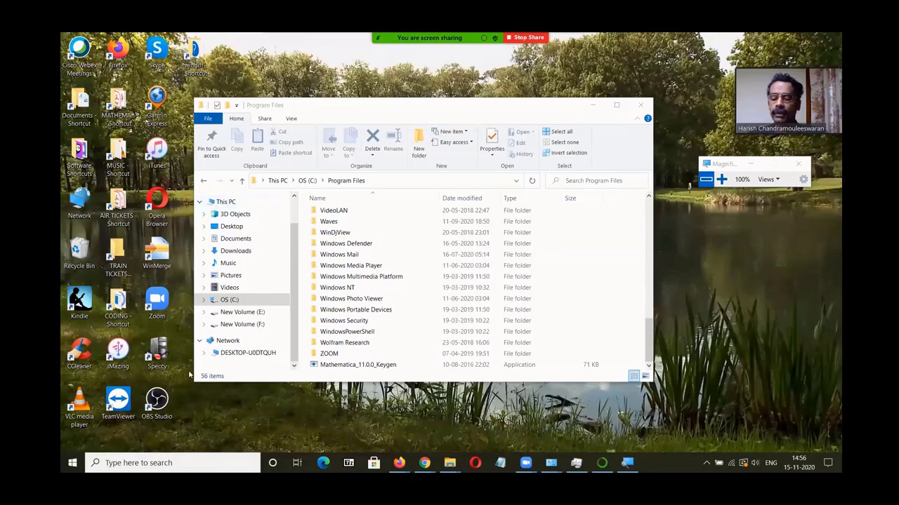
{"action": "left_click", "coordinate": [593, 105]}
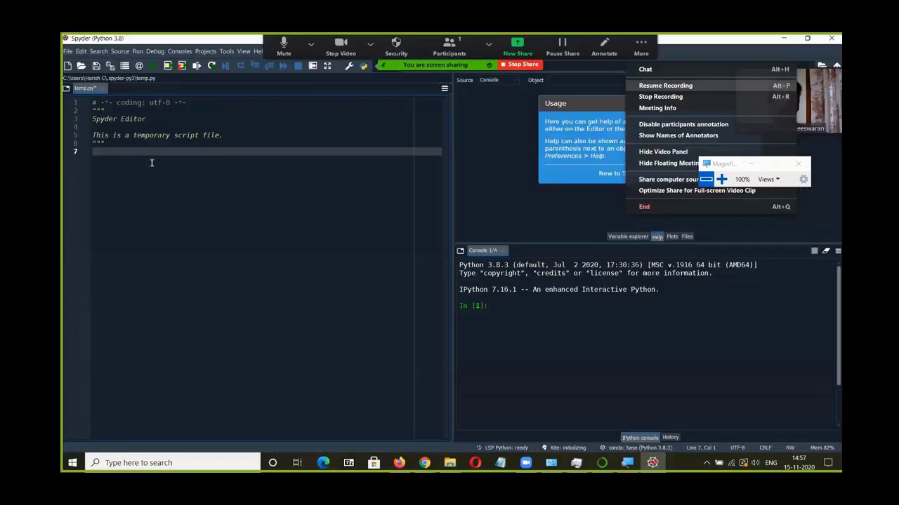
{"action": "type", "text": "print"}
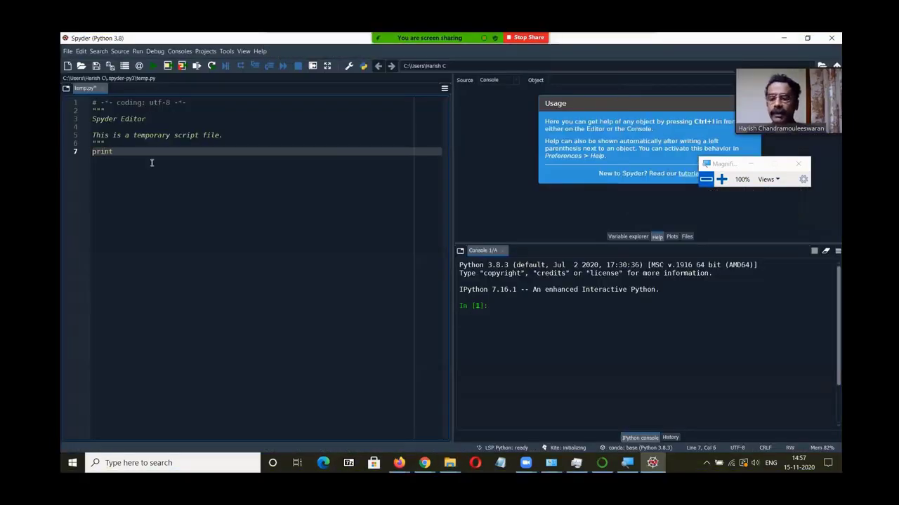
{"action": "type", "text": "('"}
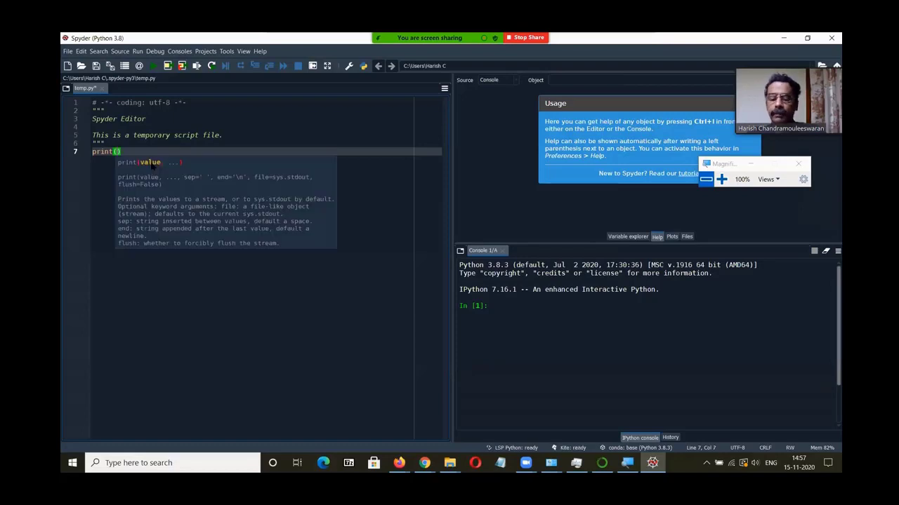
{"action": "type", "text": "Hellow"}
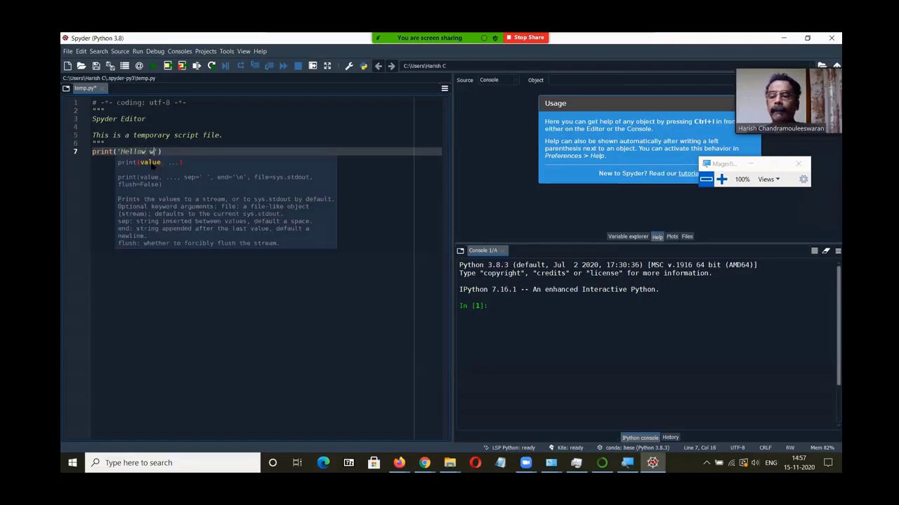
{"action": "key", "text": "BackSpace"}
{"action": "type", "text": "World"}
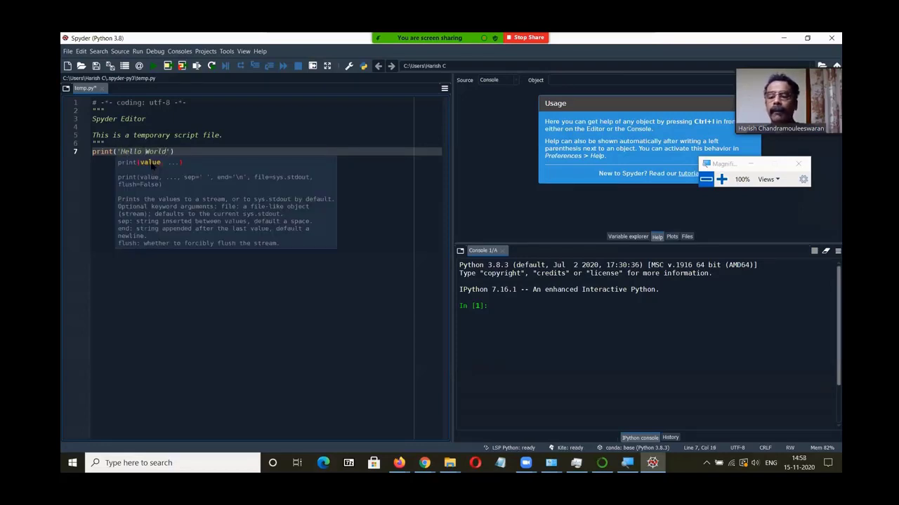
{"action": "left_click", "coordinate": [194, 150]}
{"action": "key", "text": "Return"}
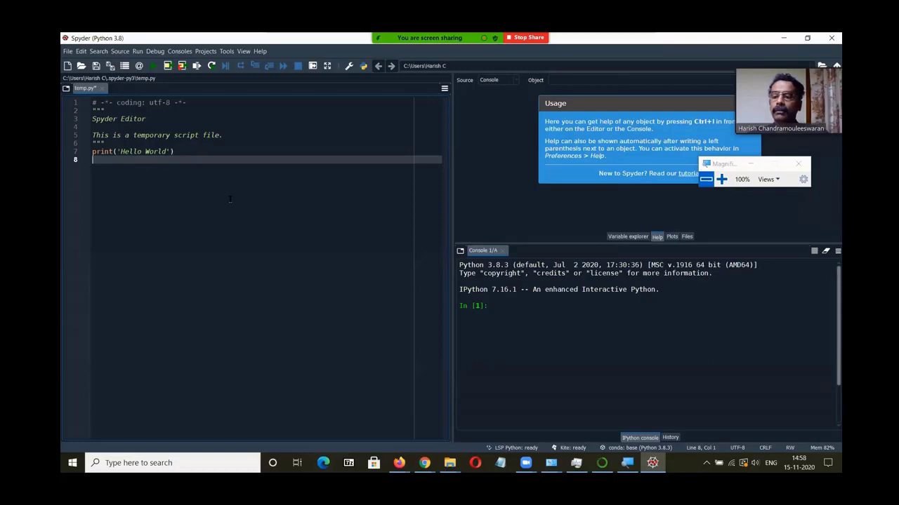
Step: Enlarge the editor text and run temp.py with the default settings in the current console
{"action": "key", "text": "ctrl+plus"}
{"action": "key", "text": "ctrl+plus"}
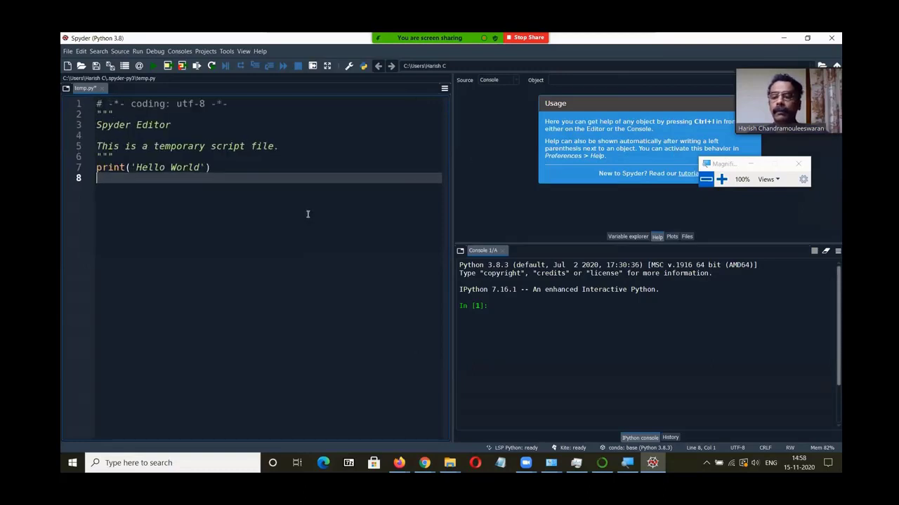
{"action": "key", "text": "ctrl+plus"}
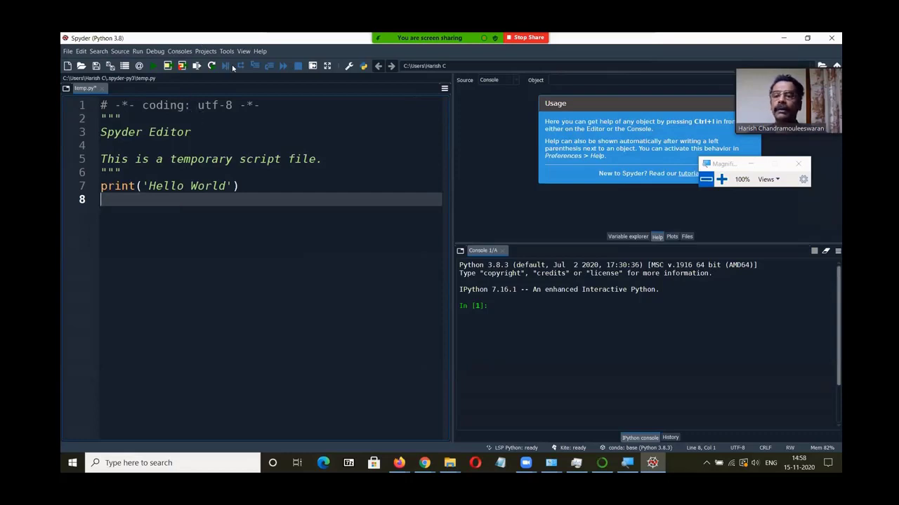
{"action": "left_click", "coordinate": [154, 66]}
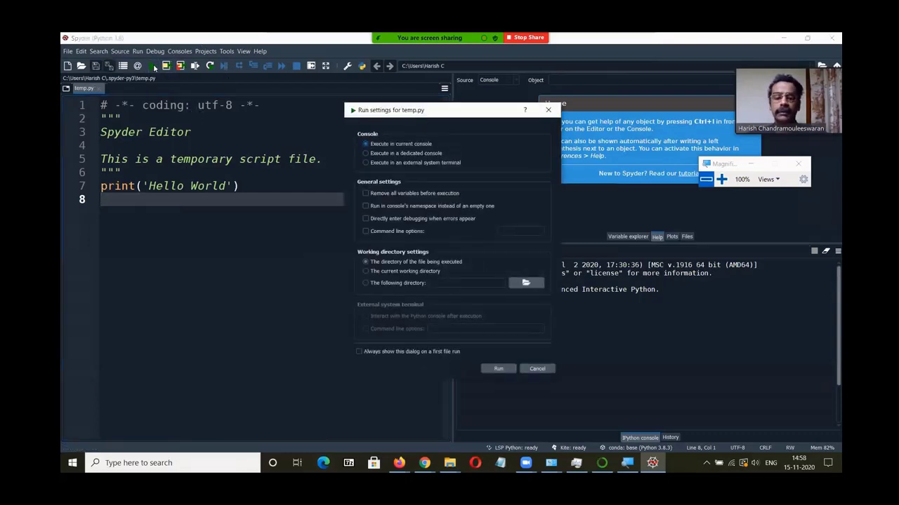
{"action": "left_click", "coordinate": [496, 369]}
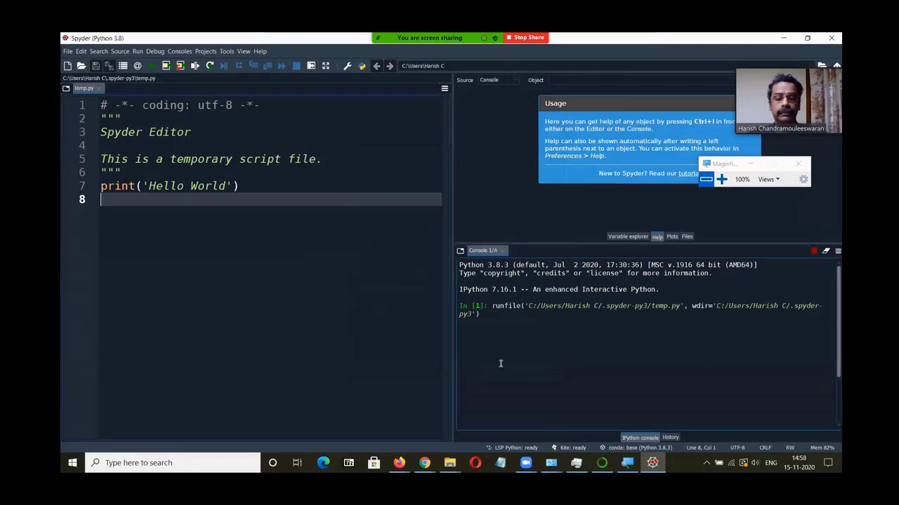